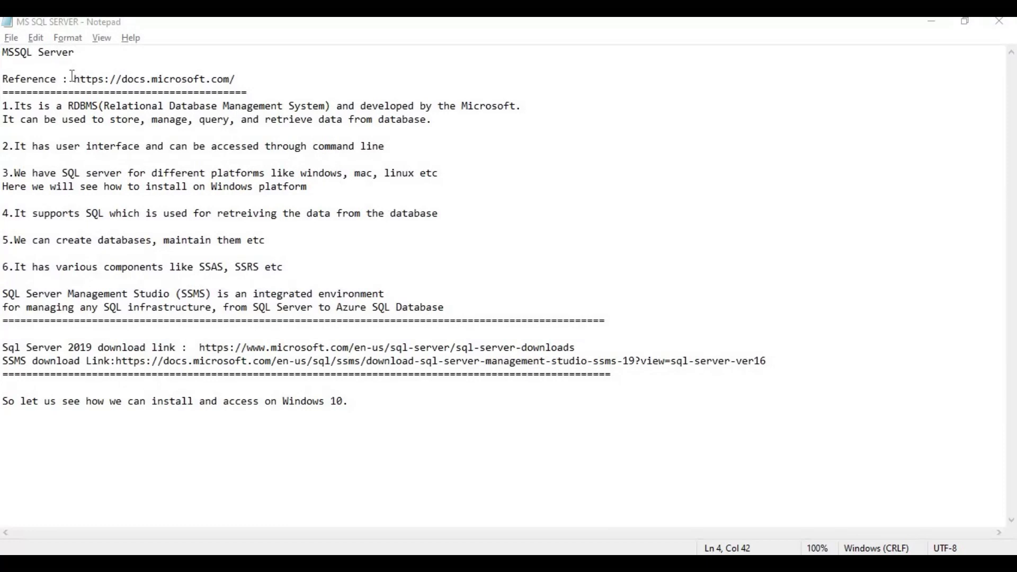
Review the reference URL and the SQL Server 2019 and SSMS download links in the MS SQL SERVER notes
drag(72, 79, 128, 62)
shift+click(252, 78)
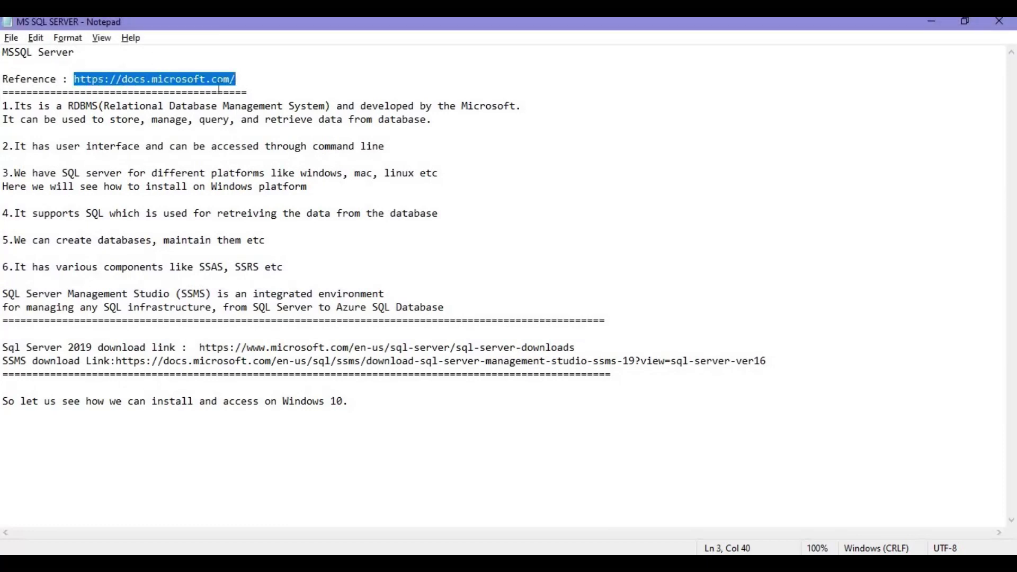
drag(237, 79, 77, 80)
click(185, 120)
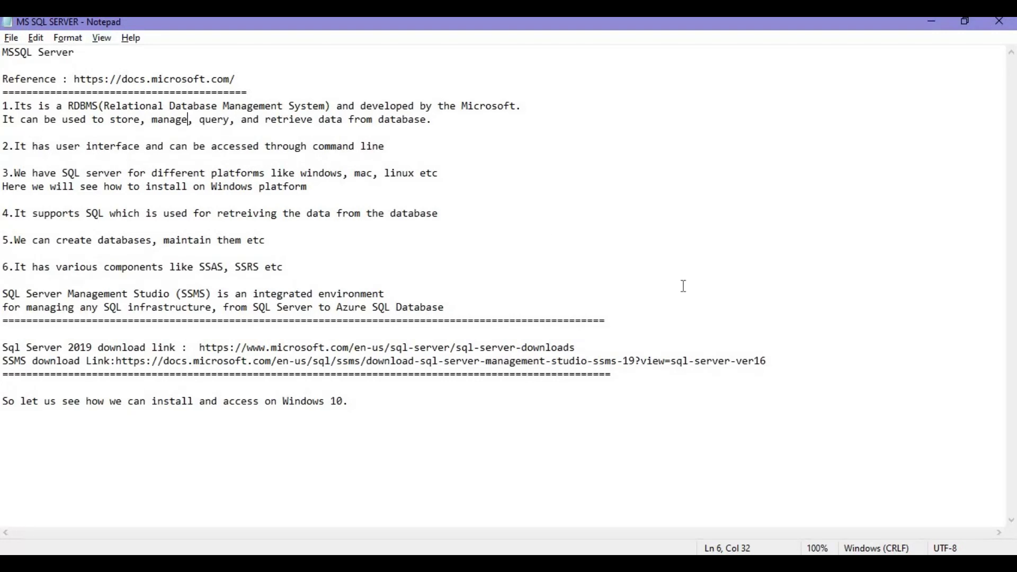
drag(767, 361, 2, 348)
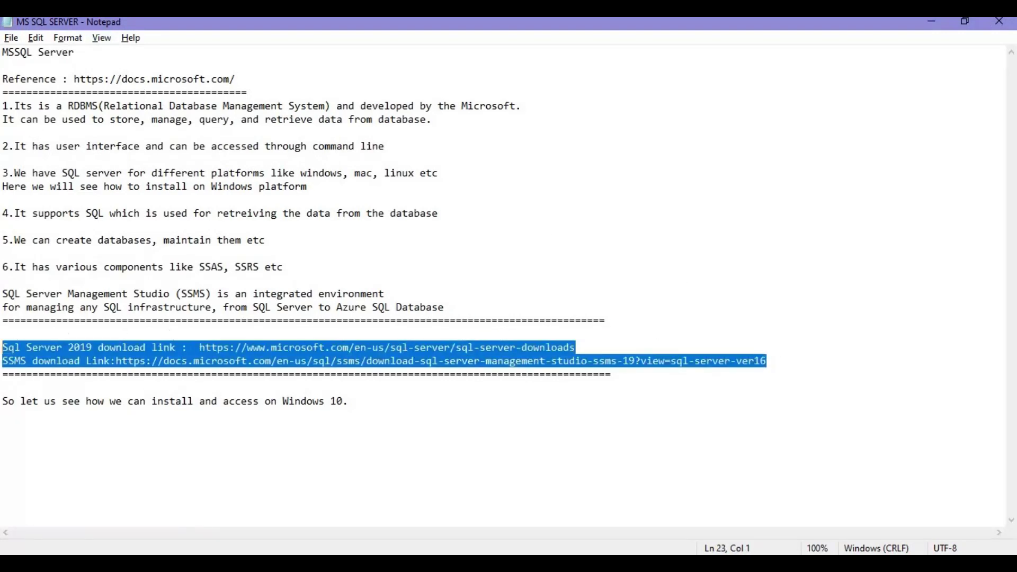
click(601, 334)
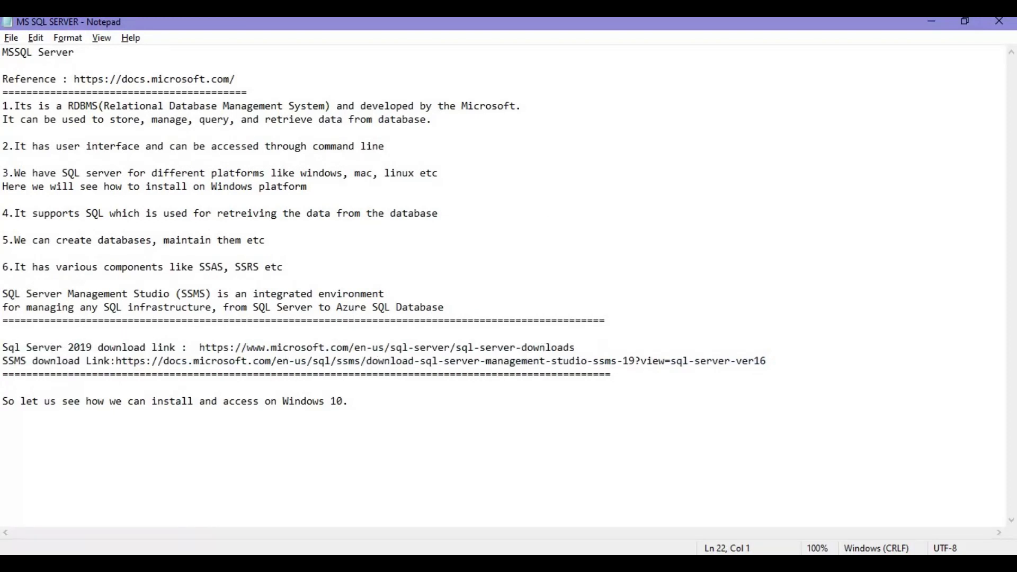
Copy the SQL Server 2019 download link from the notes and open it in a new Chrome tab
click(203, 348)
shift+click(585, 347)
key(ctrl+c)
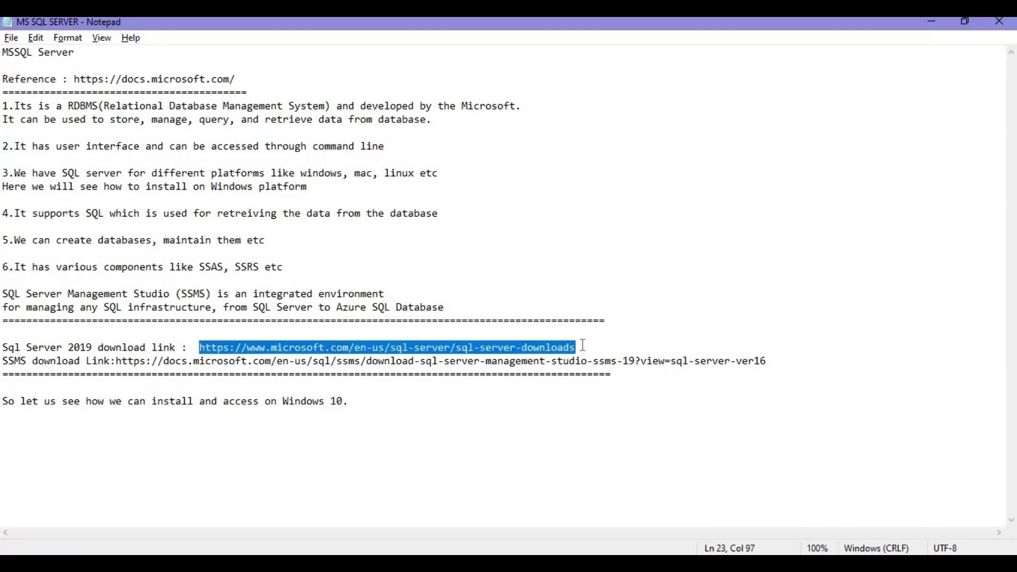
key(alt+Tab)
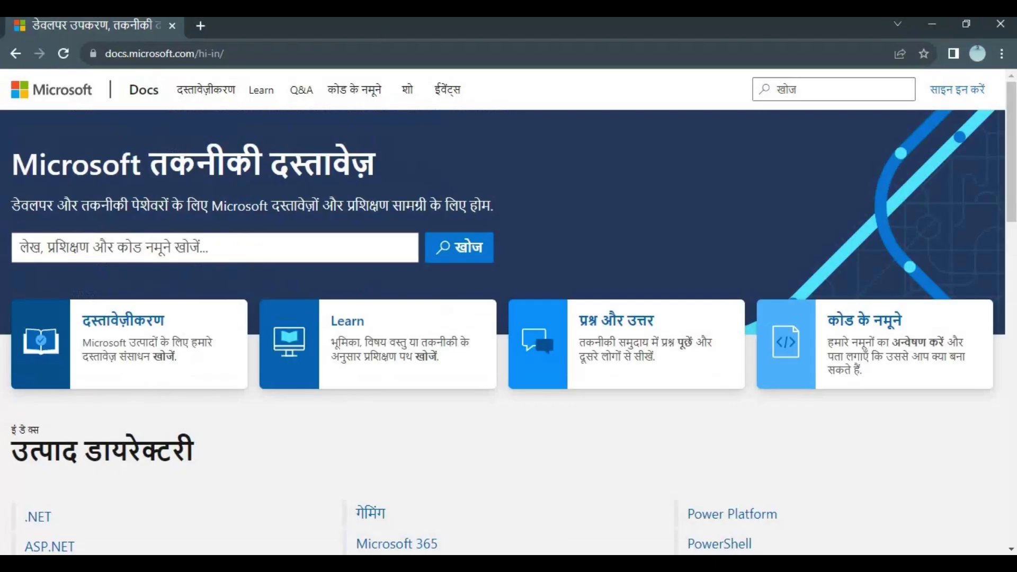
click(203, 26)
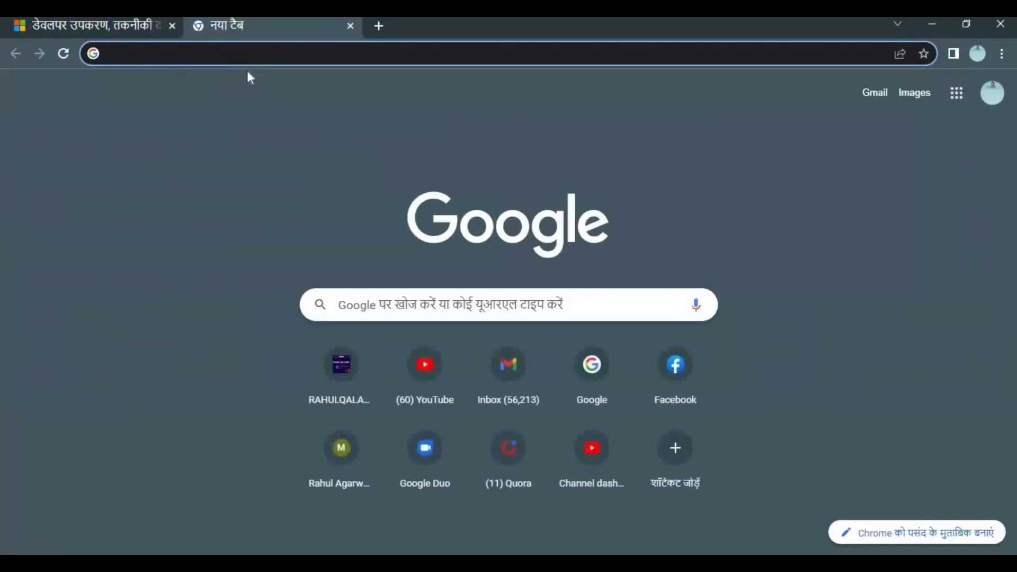
key(ctrl+v)
key(Return)
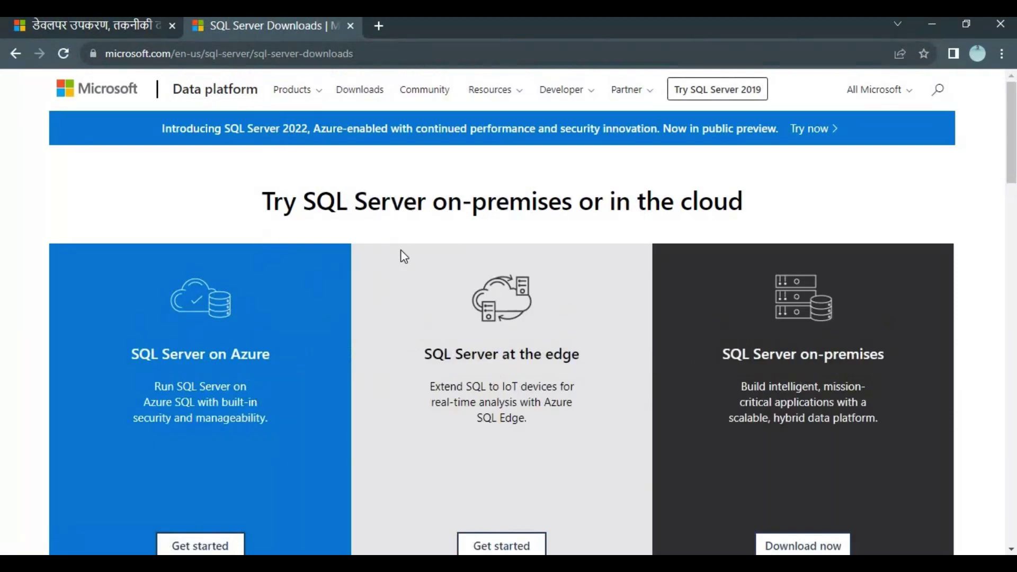
Examine the free specialized editions on the downloads page, reading the Developer and Express descriptions
scroll(307, 335, down, 1)
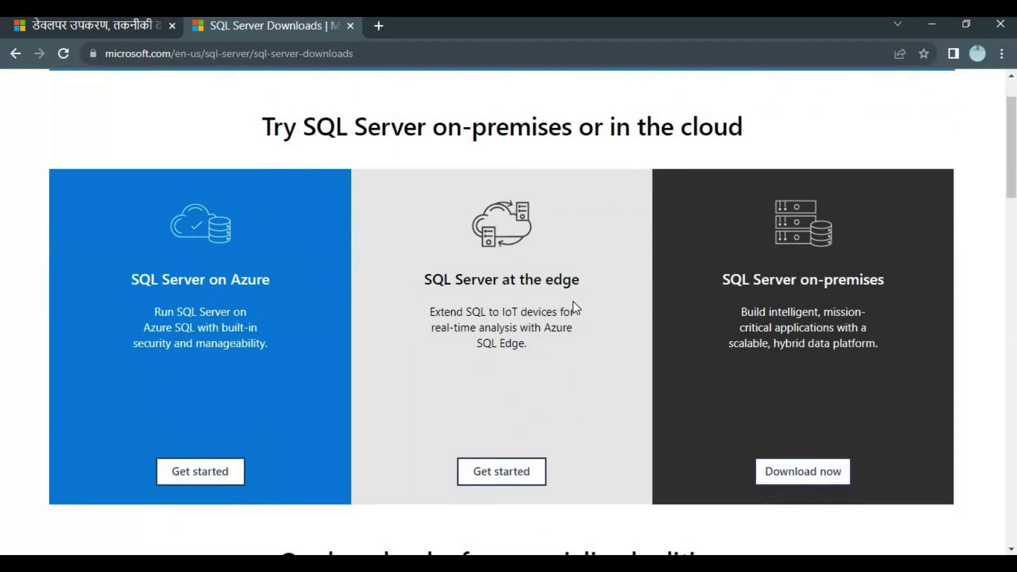
scroll(650, 345, down, 4)
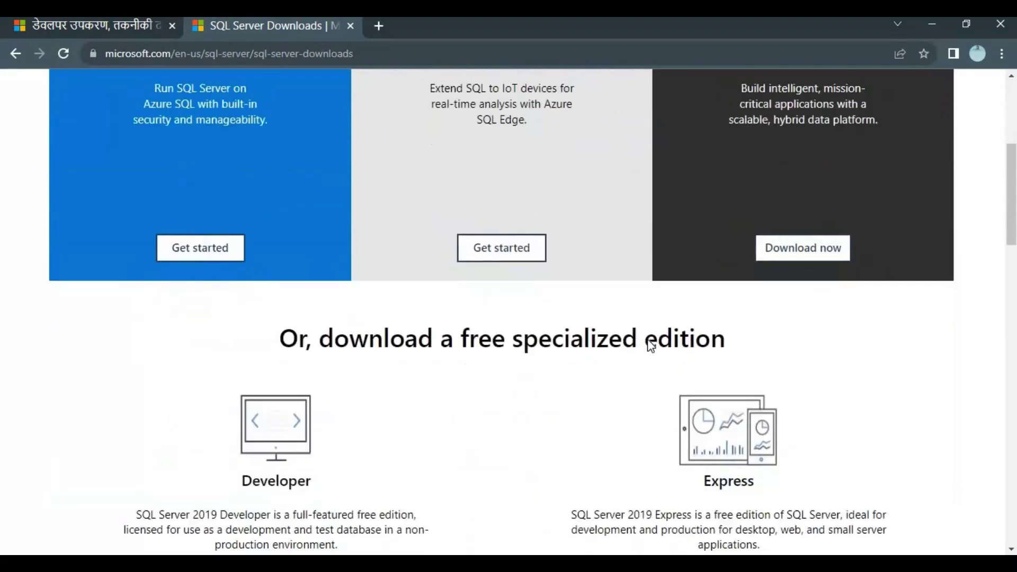
drag(462, 267, 725, 268)
click(575, 302)
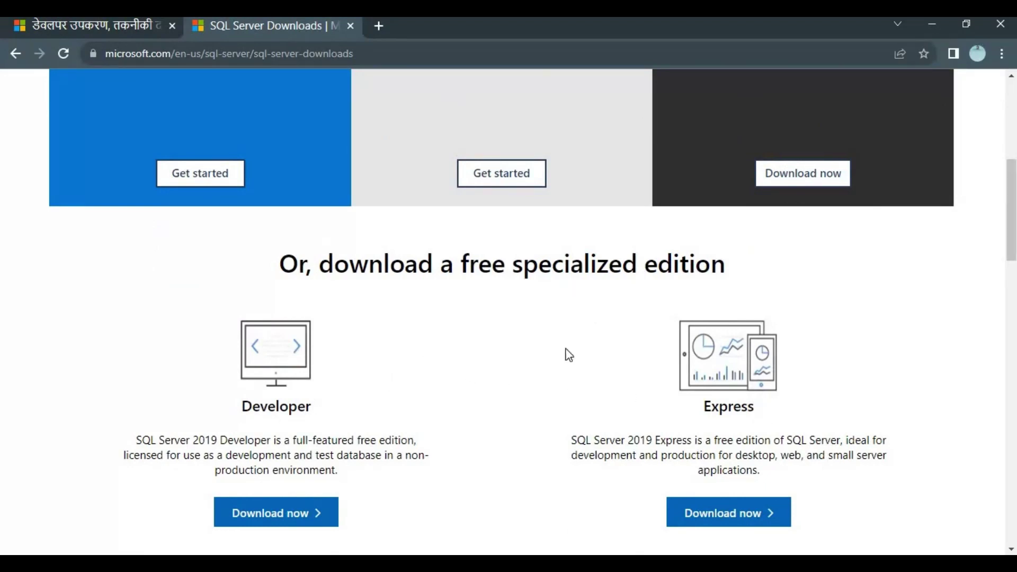
scroll(554, 343, down, 1)
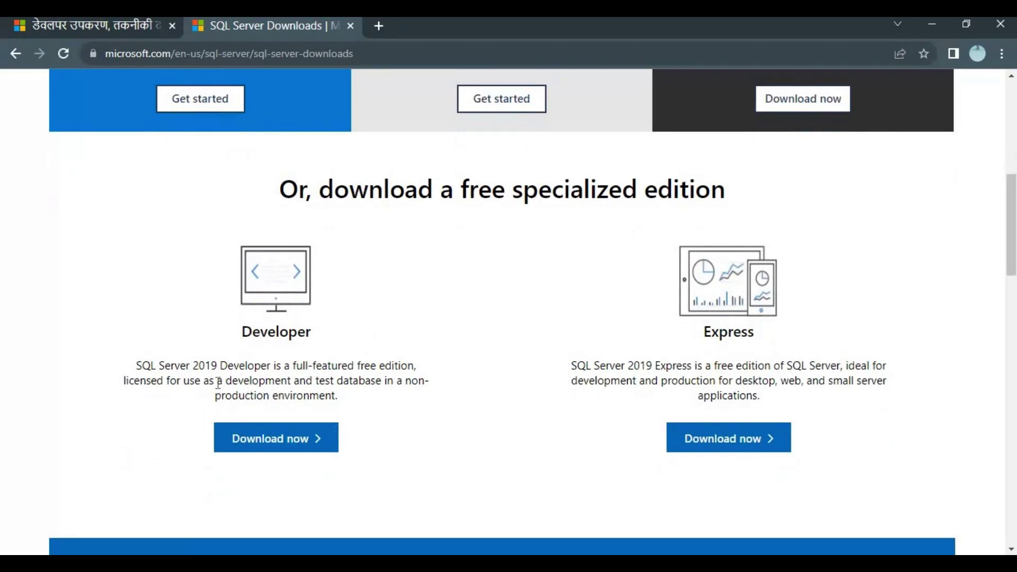
drag(190, 380, 297, 395)
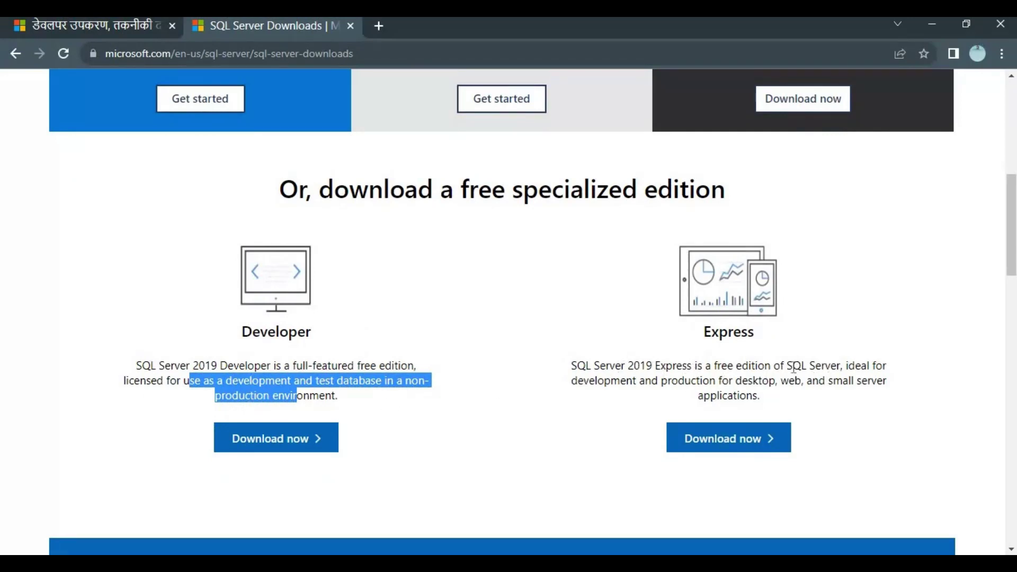
drag(792, 367, 842, 365)
drag(645, 380, 578, 385)
click(768, 393)
click(539, 370)
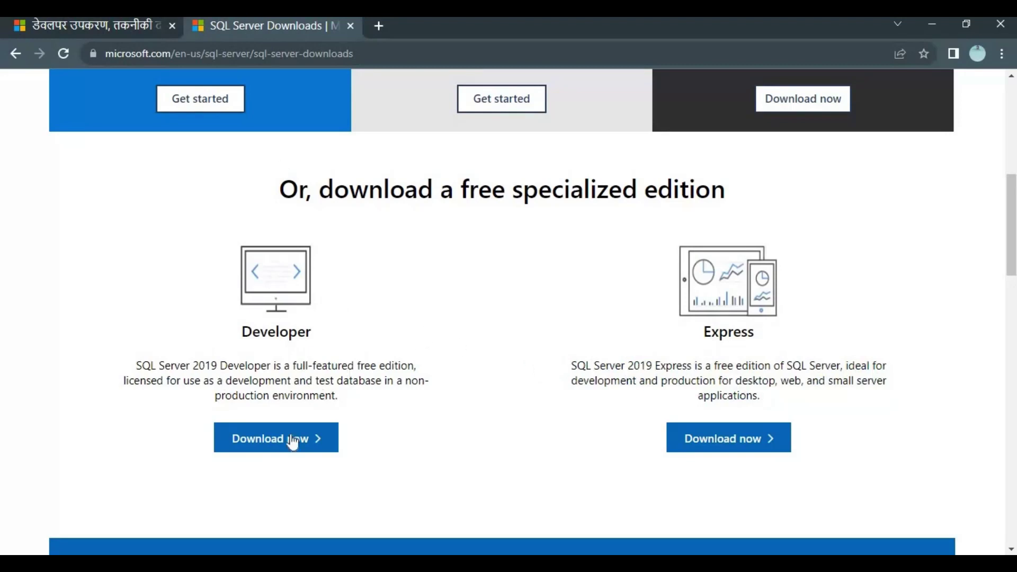
Download the installer of the free SQL Server 2019 Developer edition
scroll(297, 339, down, 1)
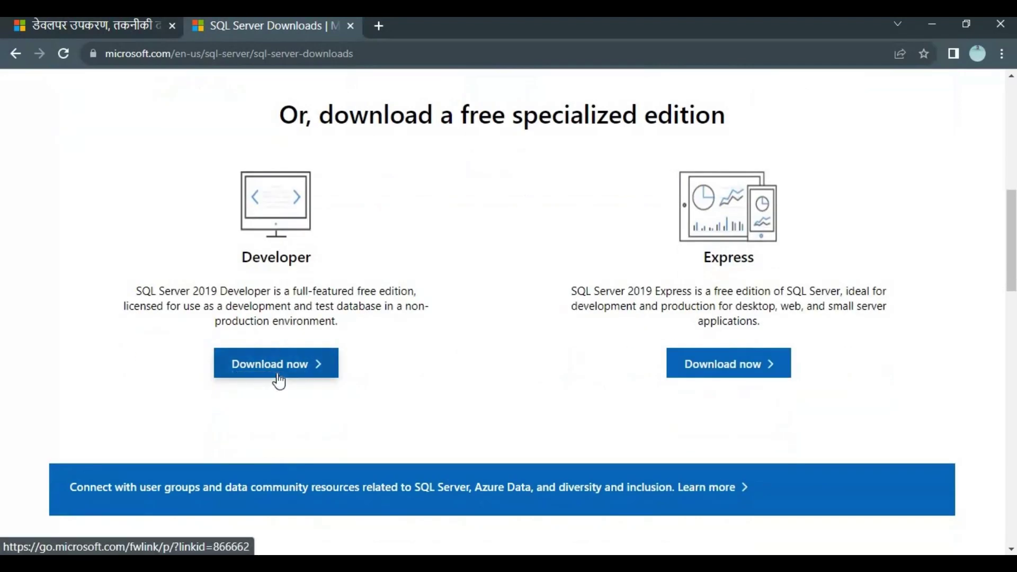
click(278, 376)
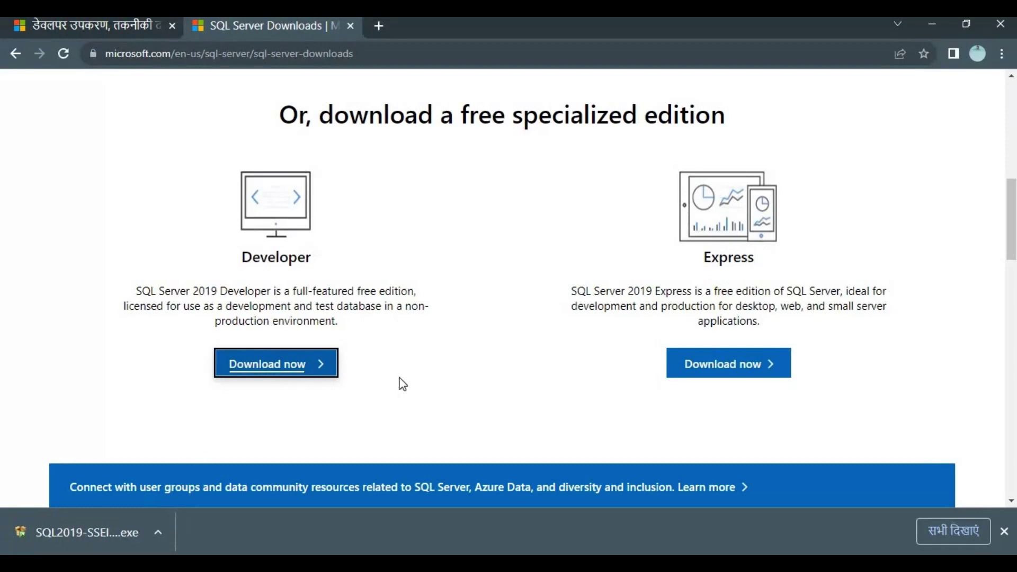
scroll(427, 304, down, 3)
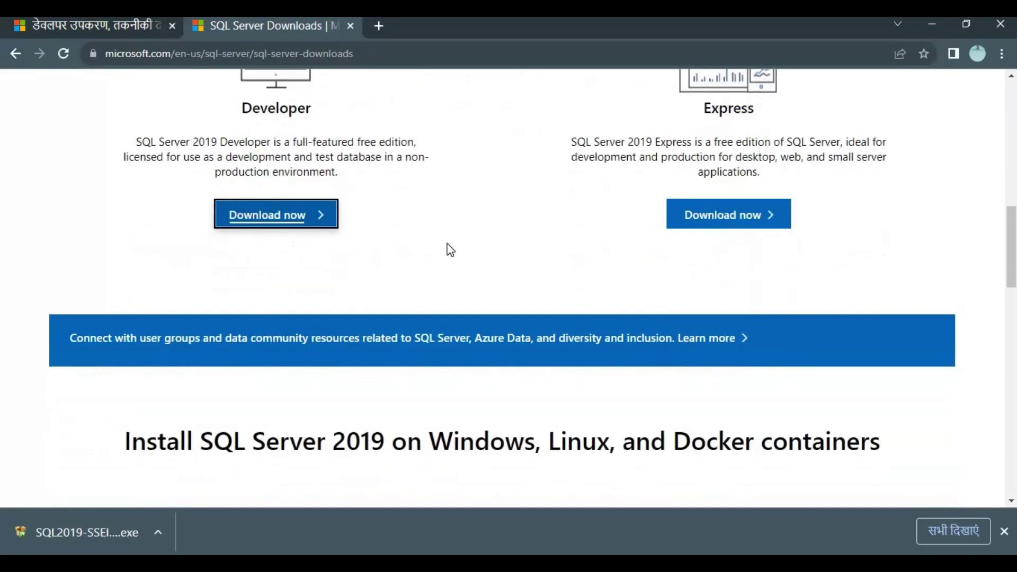
scroll(449, 249, up, 4)
Switch back to the Notepad notes and review the SQL Server 2019 and SSMS download lines and the closing Windows 10 installation line
key(alt+Tab)
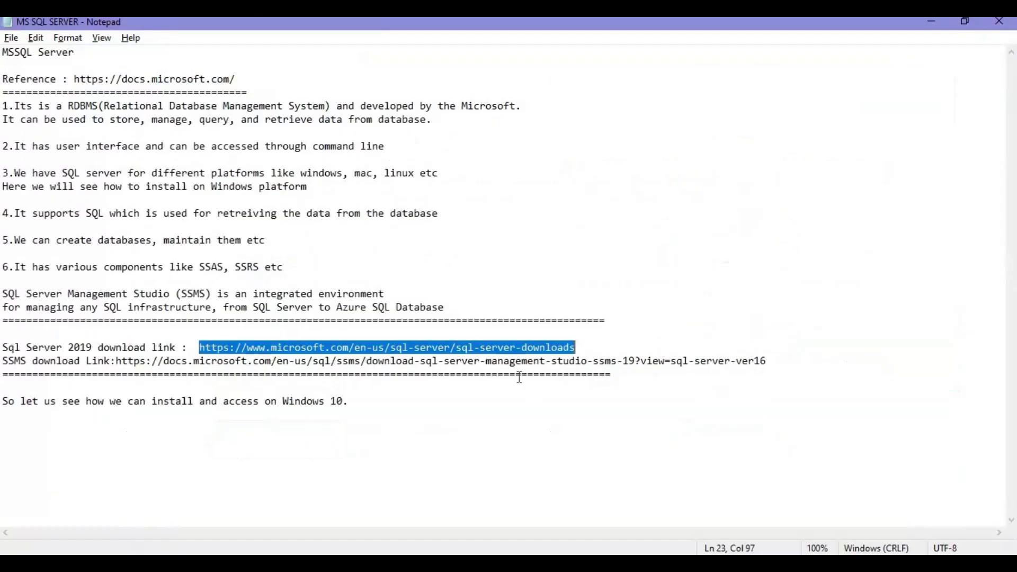
click(771, 361)
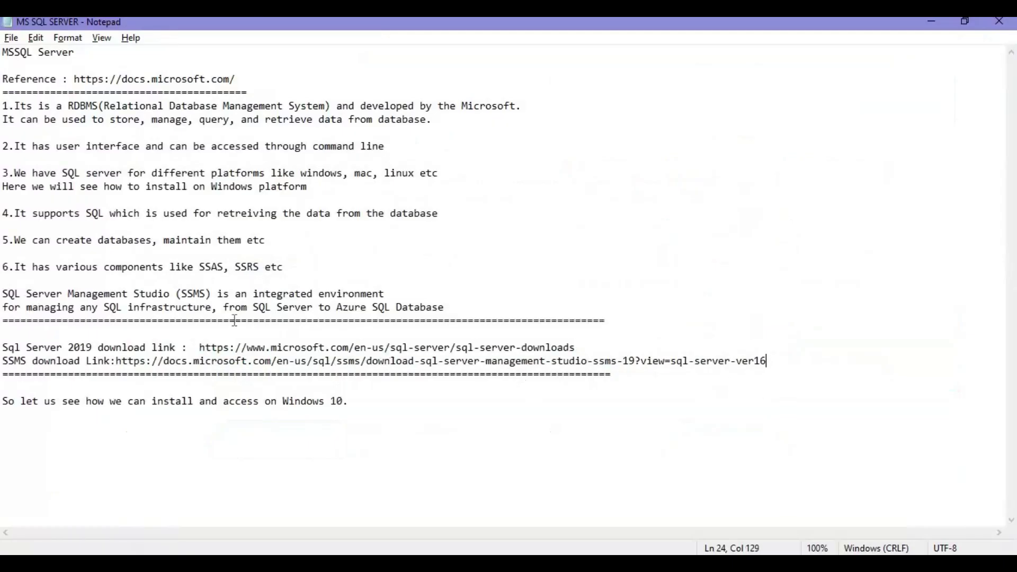
shift+click(117, 361)
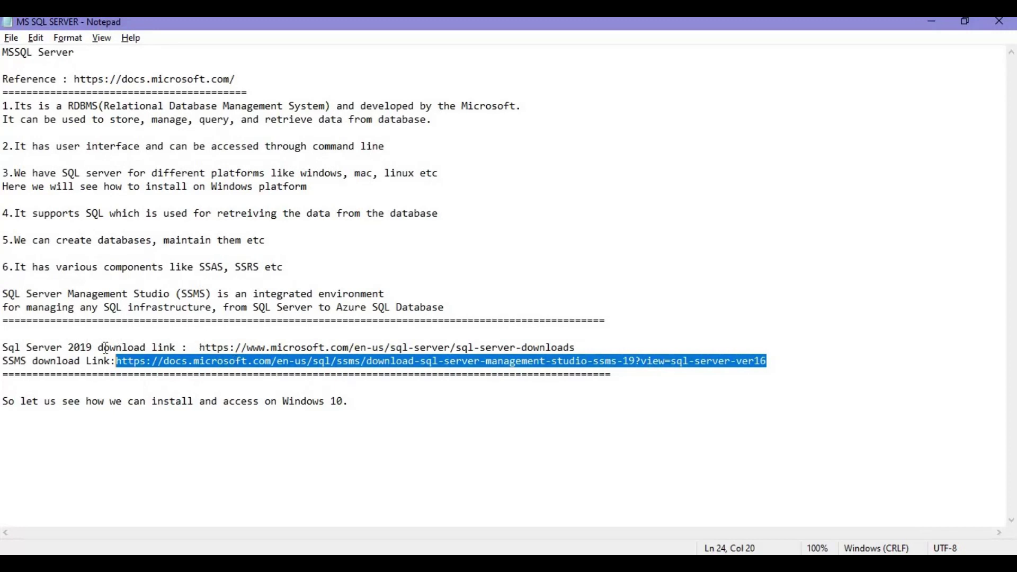
drag(105, 348, 4, 345)
click(202, 360)
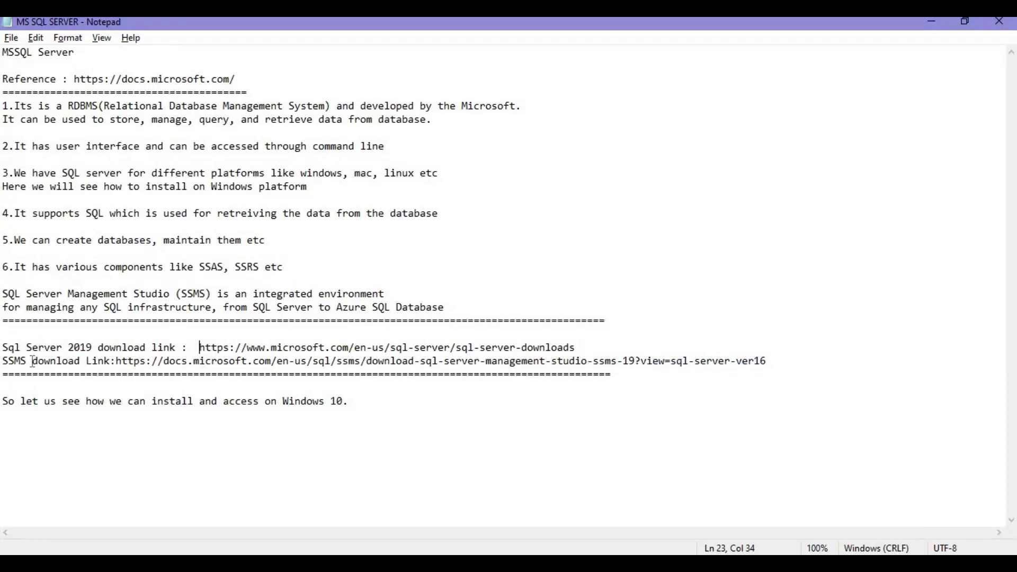
drag(32, 362, 3, 361)
click(134, 359)
drag(115, 361, 3, 349)
click(289, 361)
click(334, 362)
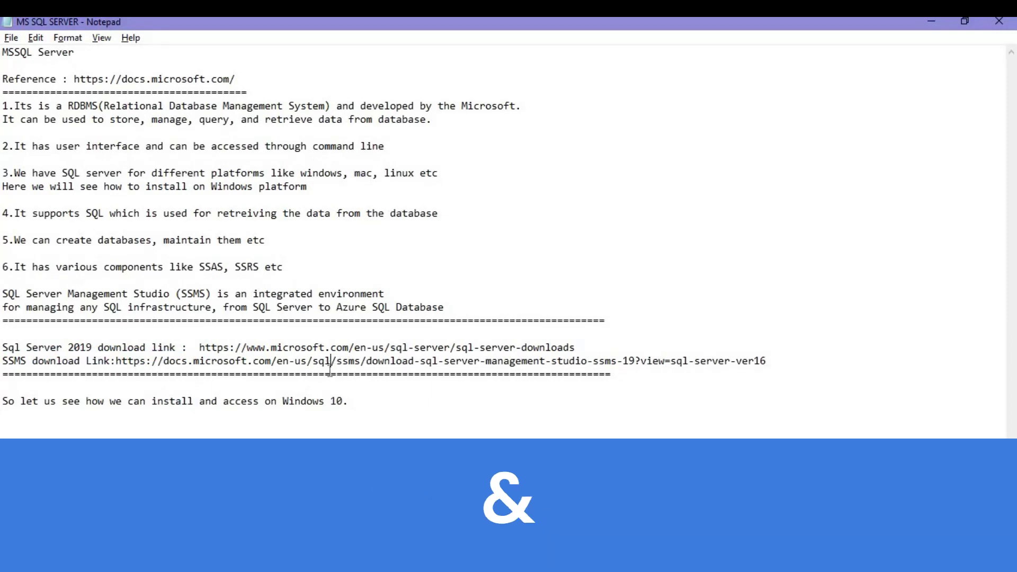
drag(347, 404, 2, 405)
click(400, 420)
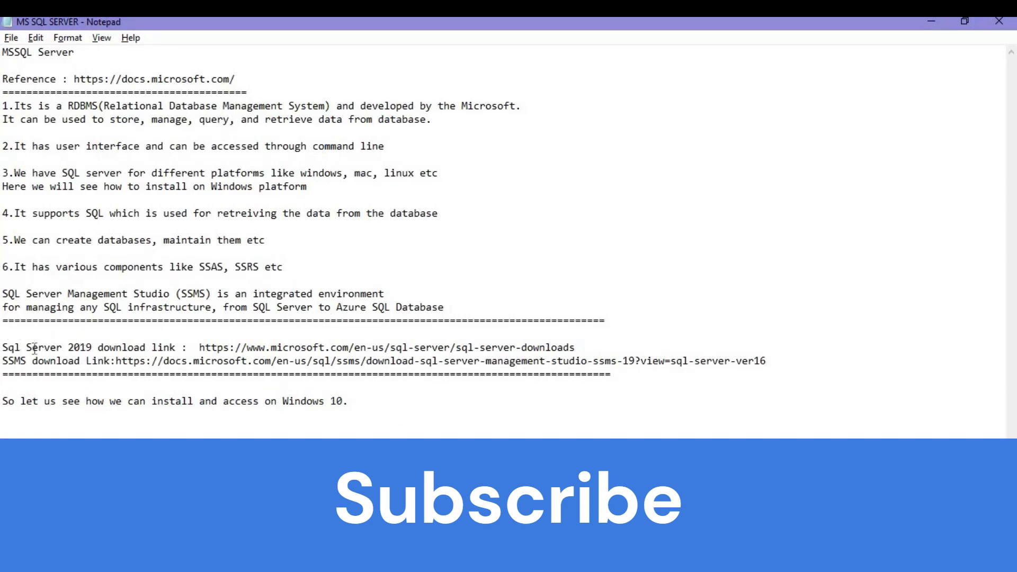
drag(8, 348, 92, 348)
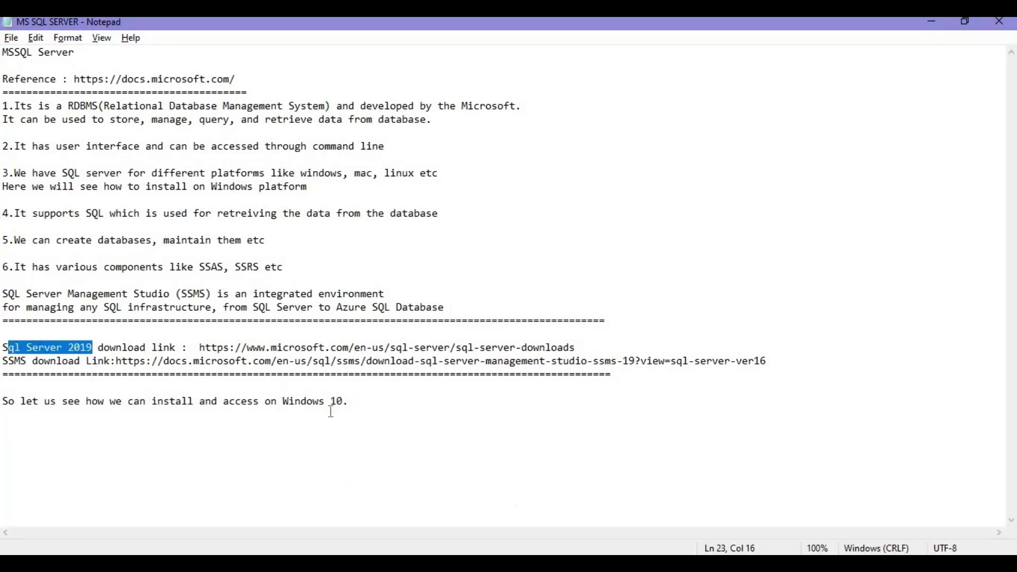